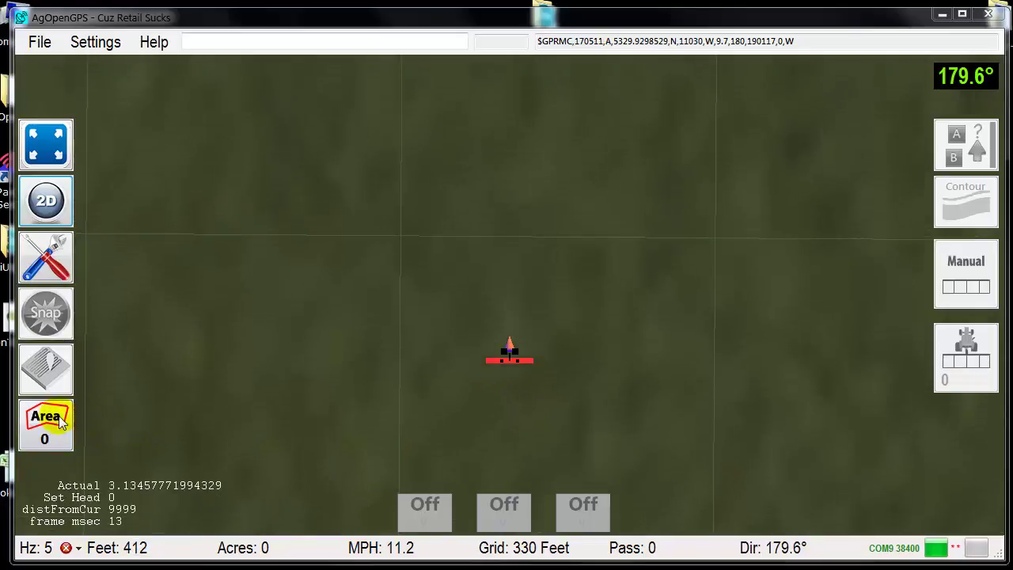
- Start the Area tool to trace a boundary along the driven loop (0.8 acres)
click(48, 419)
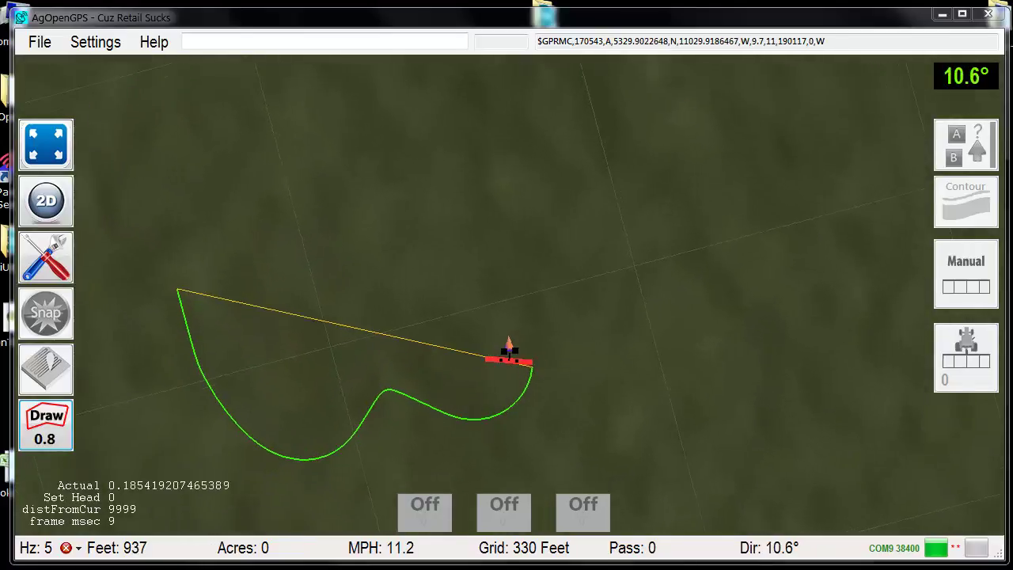
- Start a new field job and switch the master section control to Auto
click(68, 366)
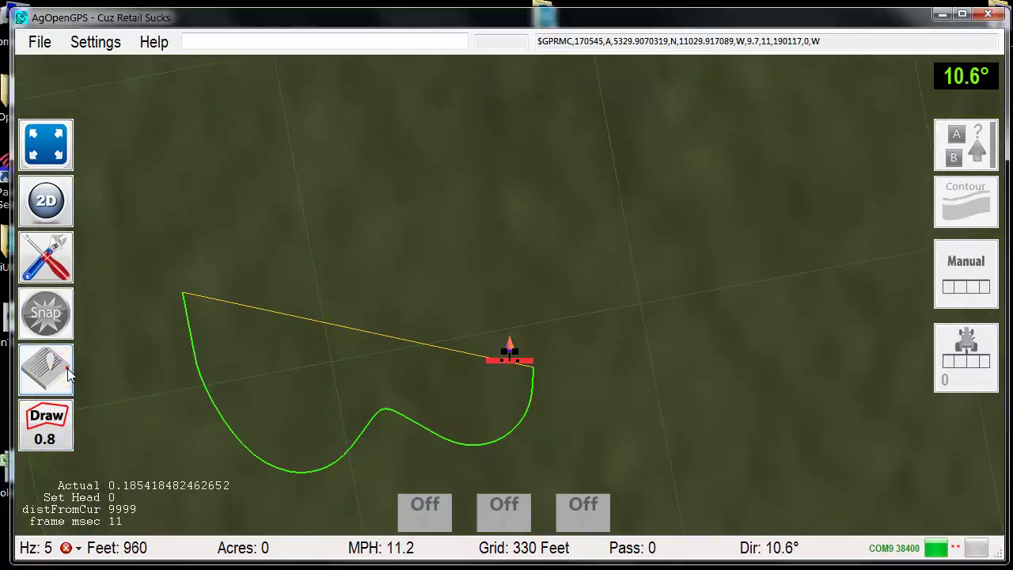
click(507, 261)
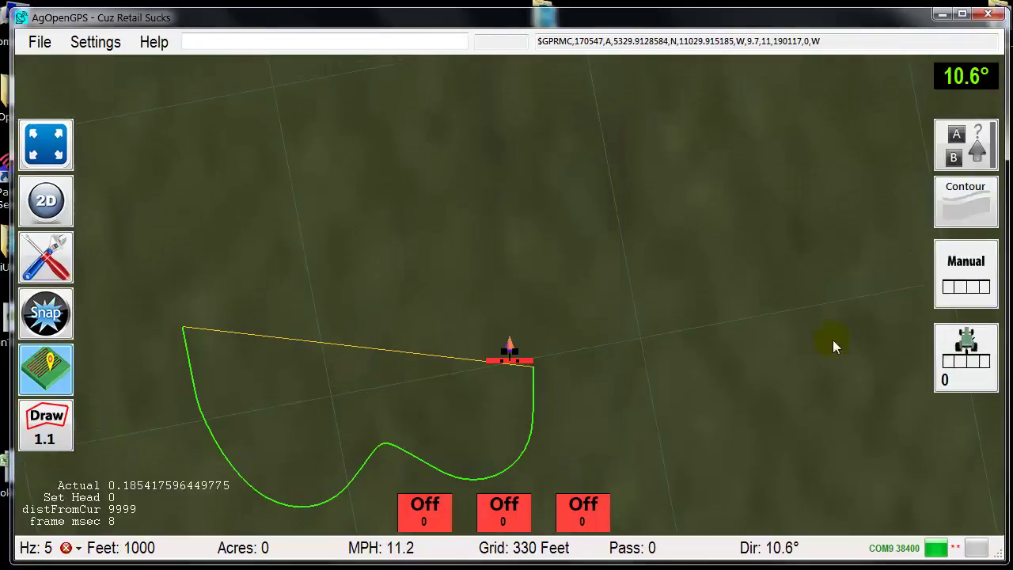
click(977, 360)
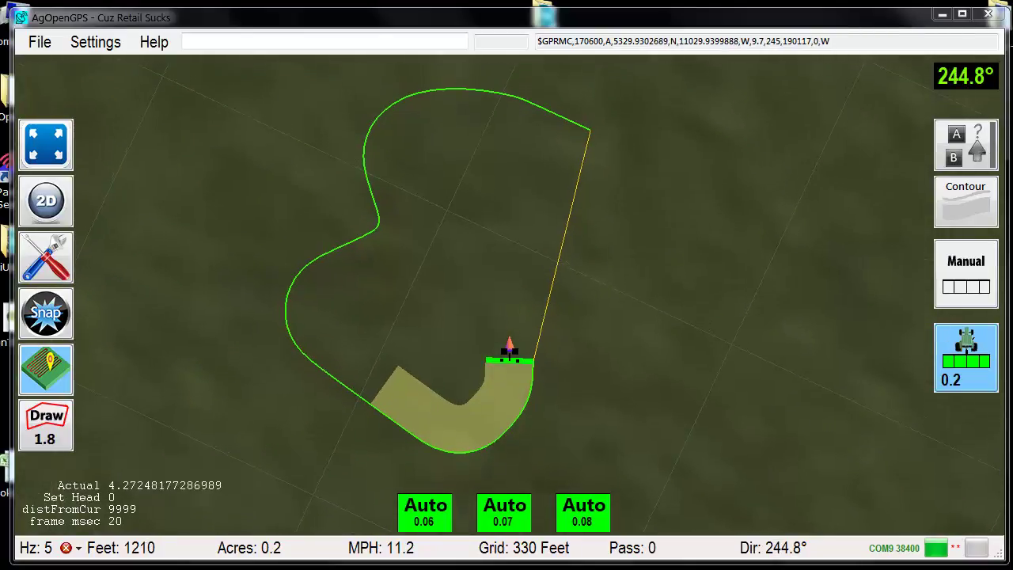
- Finish the 1.8-acre boundary and clear it
click(52, 426)
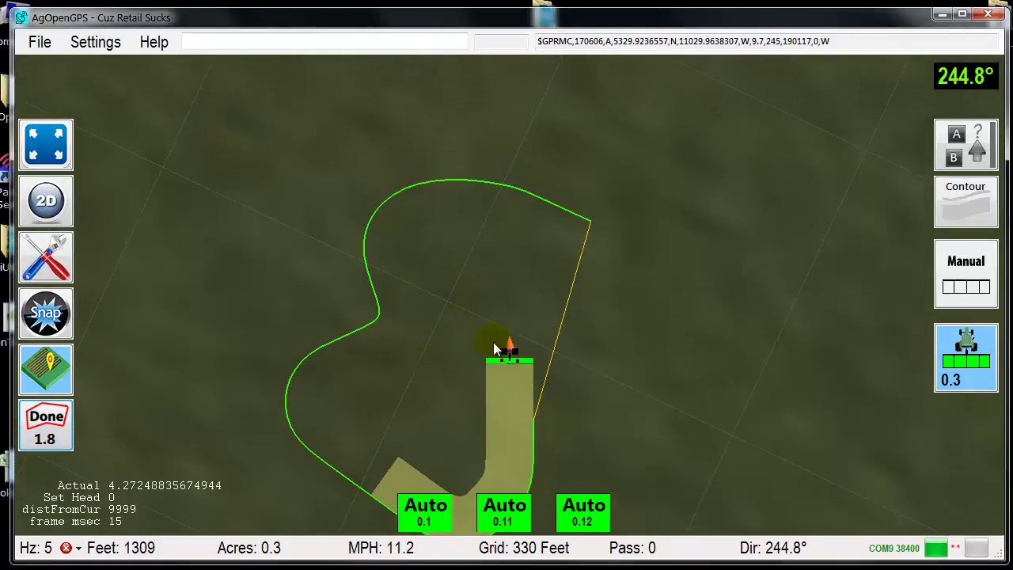
click(56, 430)
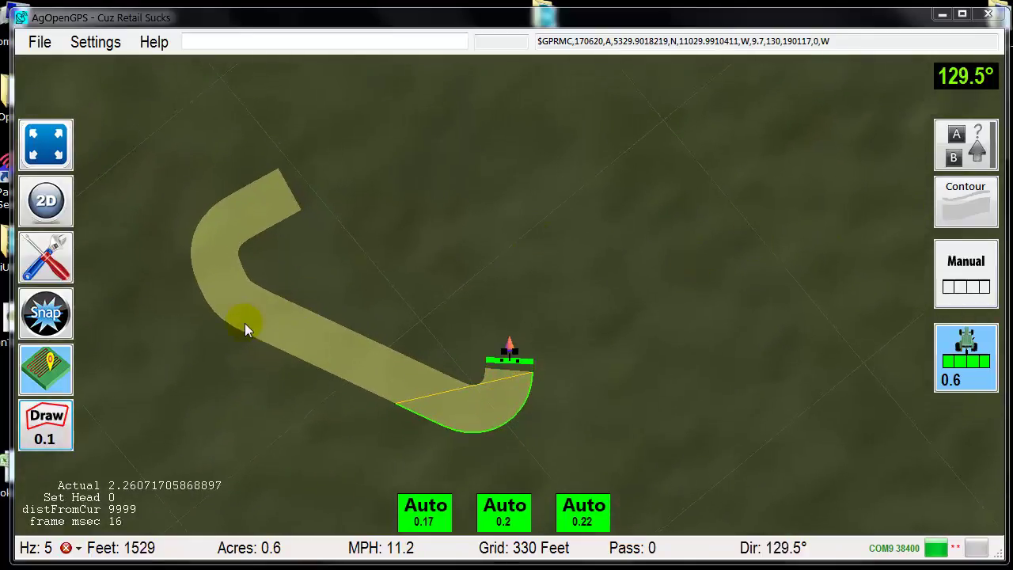
- Close the current field job without saving, wiping its painted coverage
click(46, 363)
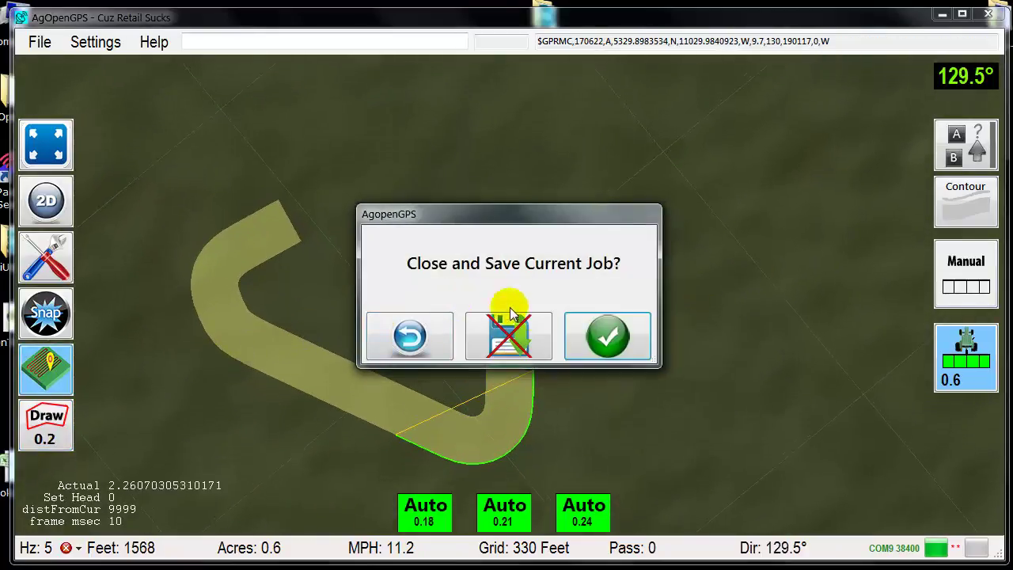
click(516, 336)
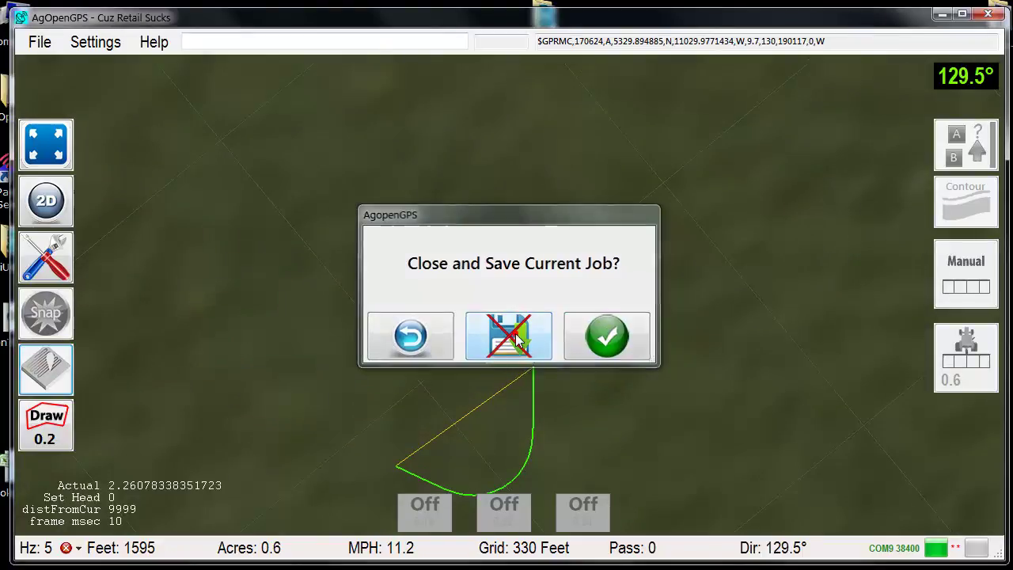
click(516, 336)
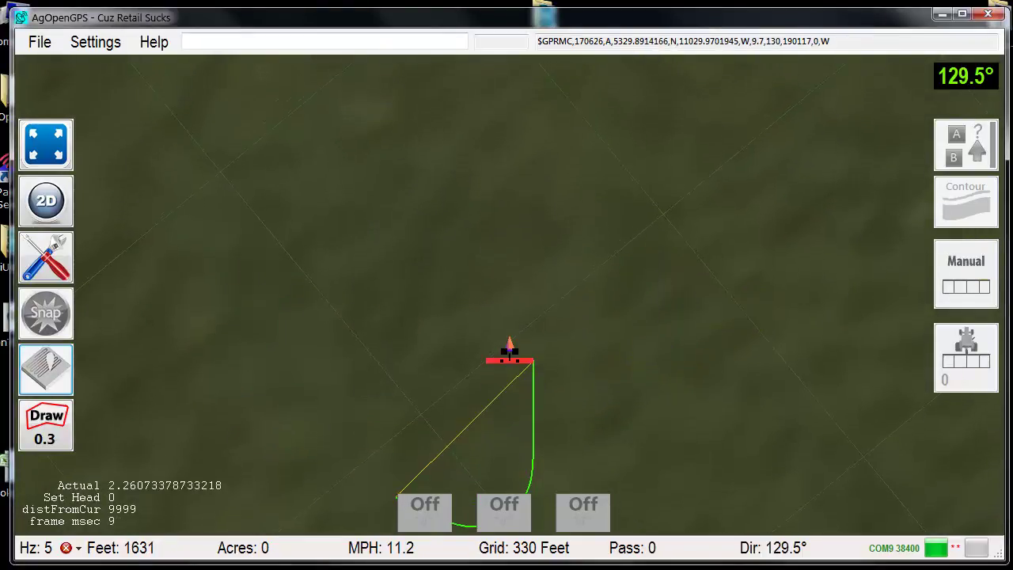